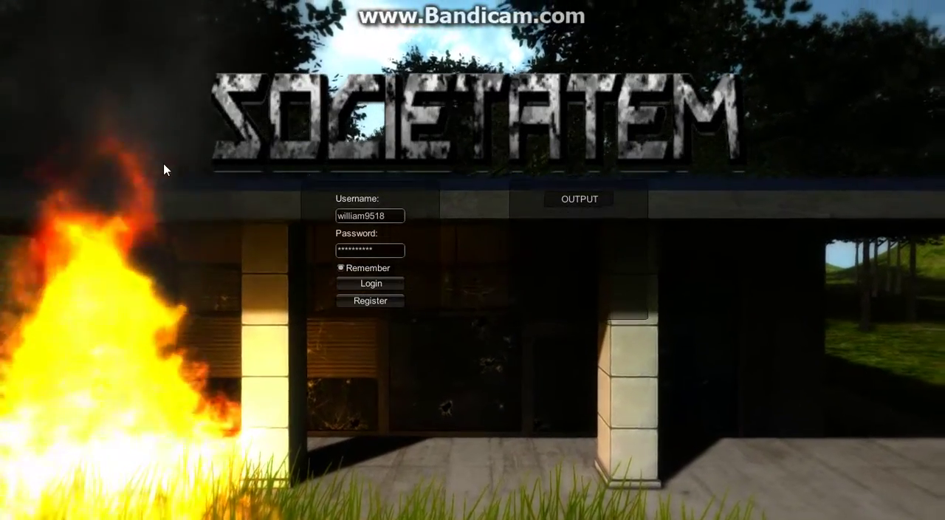
Step: Log in with the saved account and go to the multiplayer host-server options
click(381, 282)
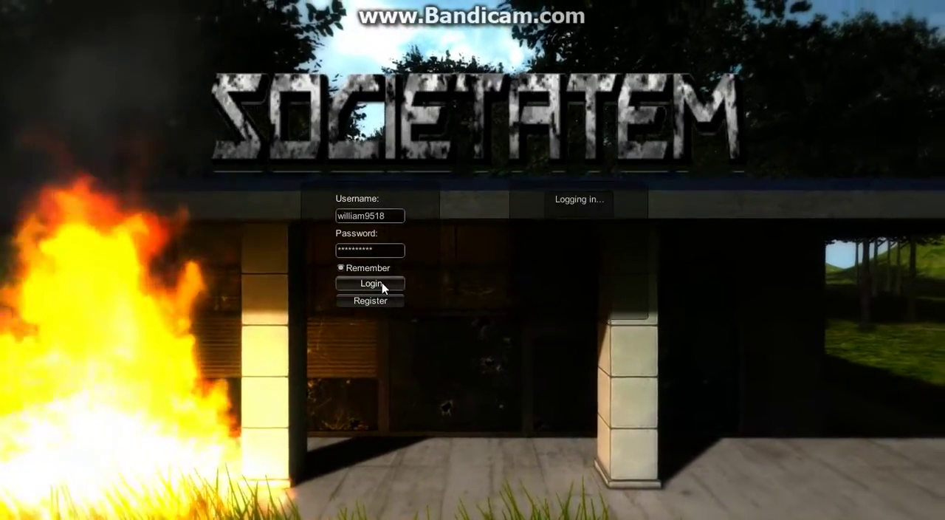
click(462, 261)
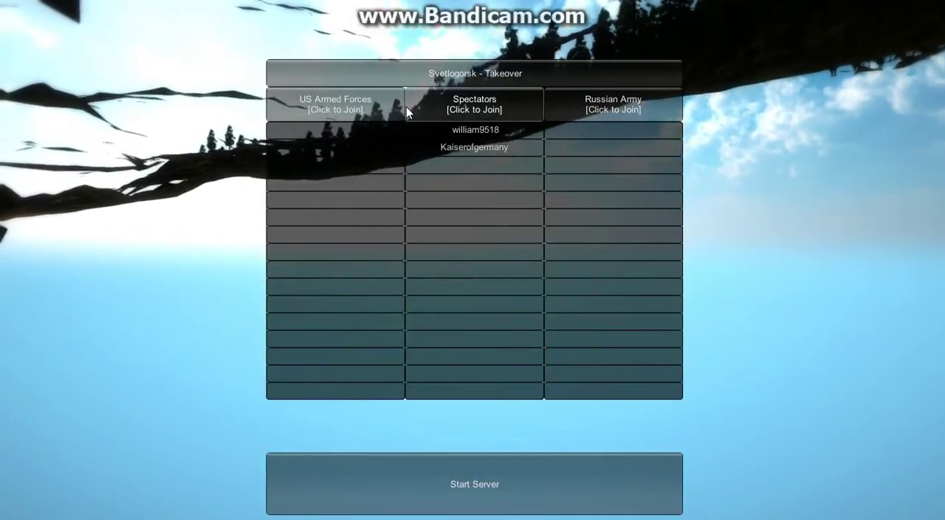
Step: Join the US Armed Forces team, start the match and head toward the mountain
click(390, 111)
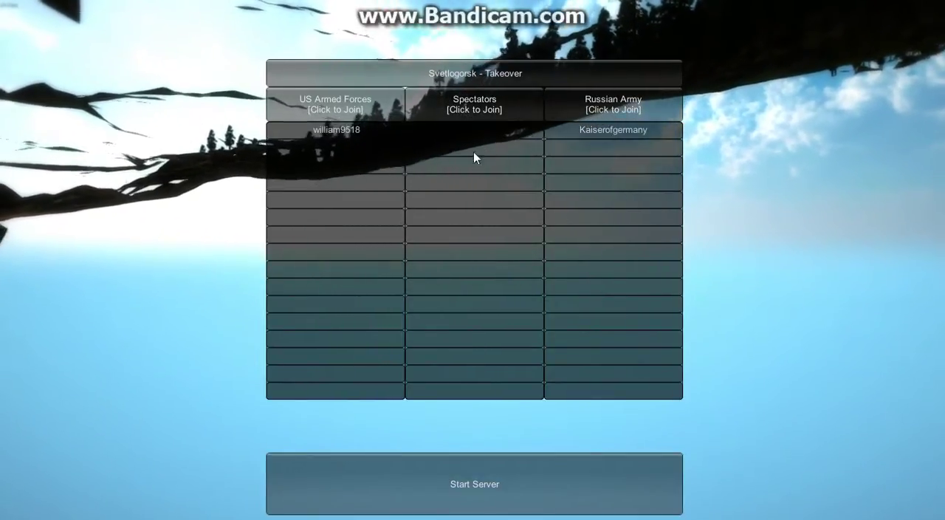
click(479, 478)
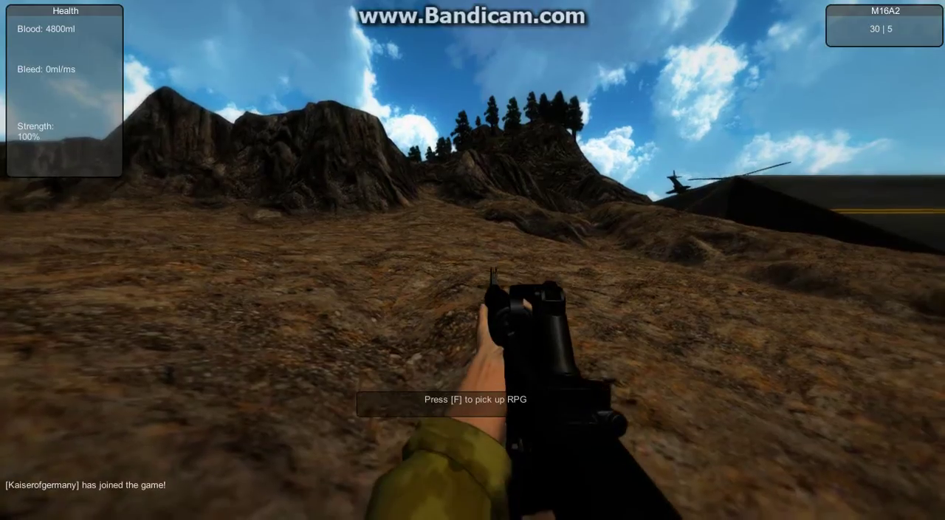
key(w)
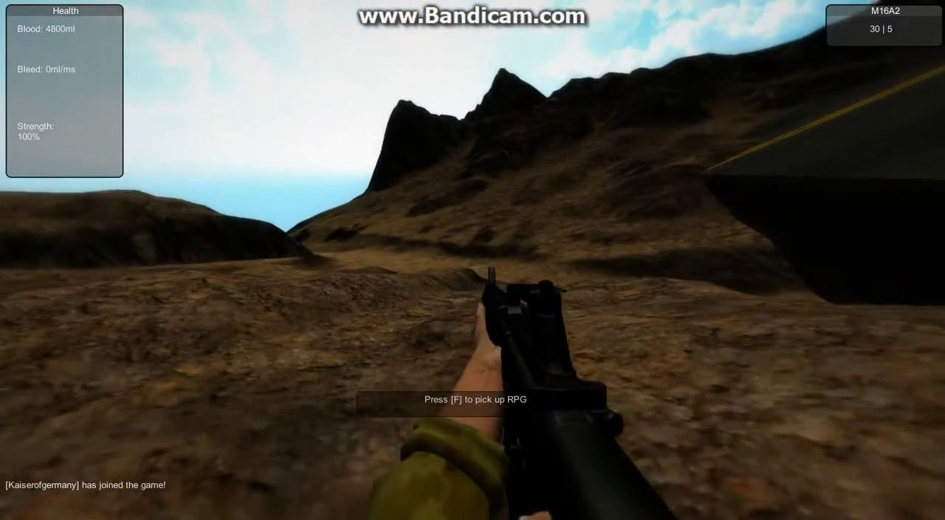
key(w)
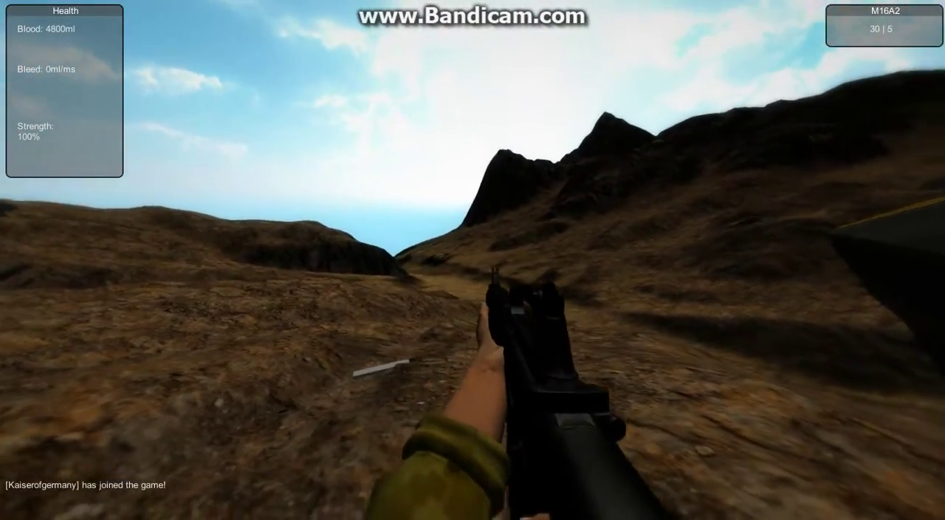
key(w)
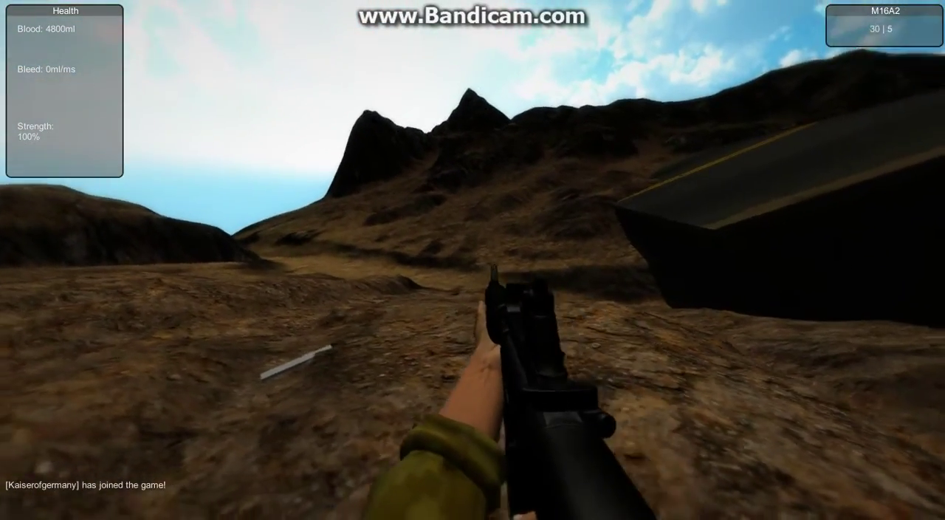
Step: Climb the slope, pick up the RPG and fire a rocket at the mountainside
key(w)
key(w)
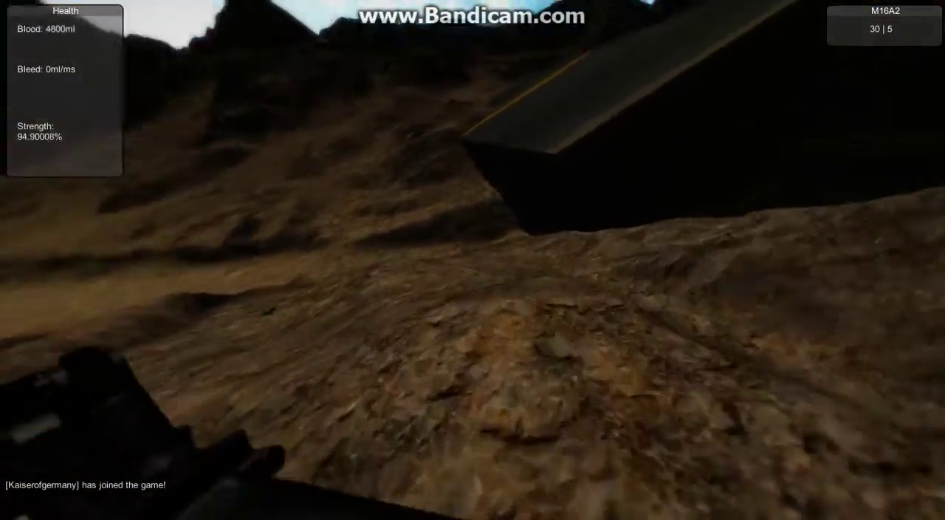
key(w)
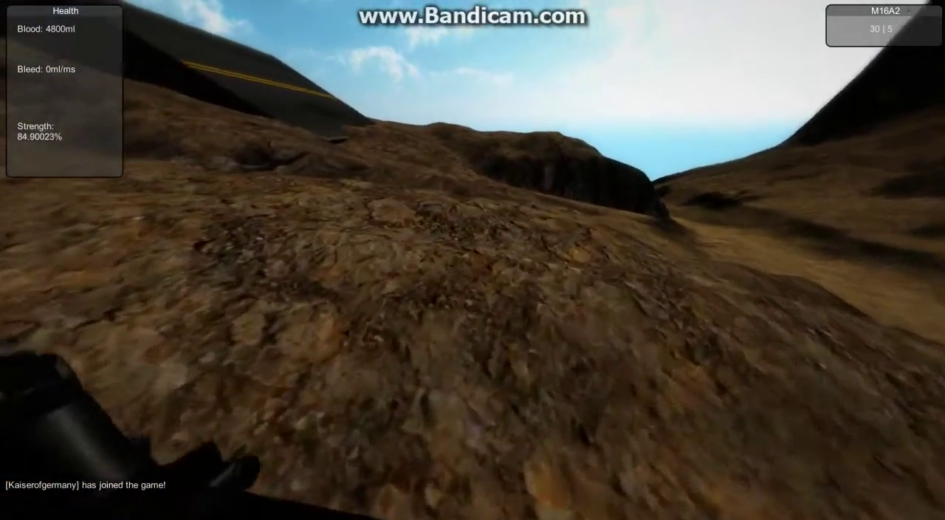
key(w)
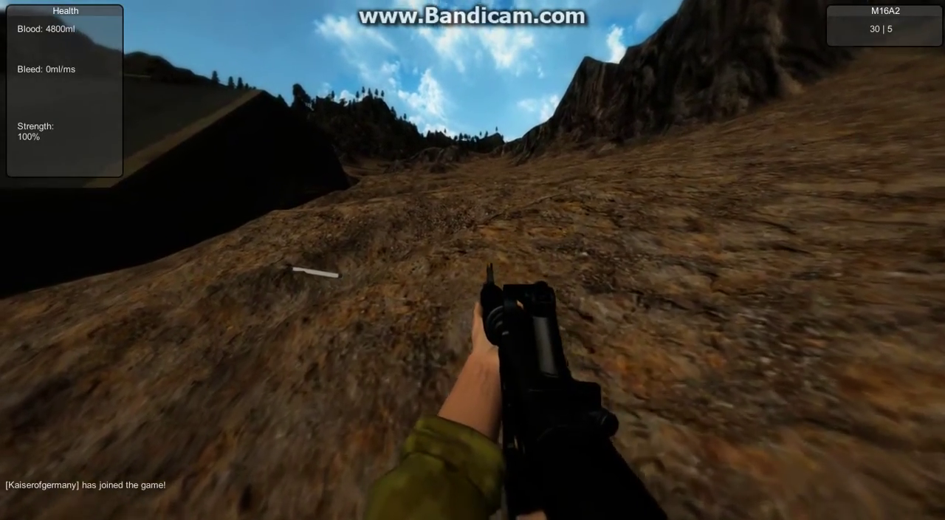
key(w)
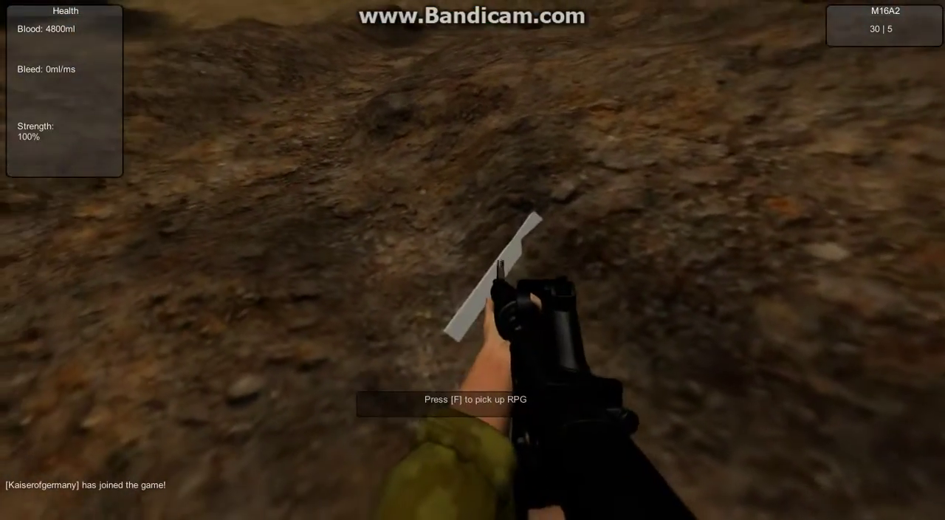
key(f)
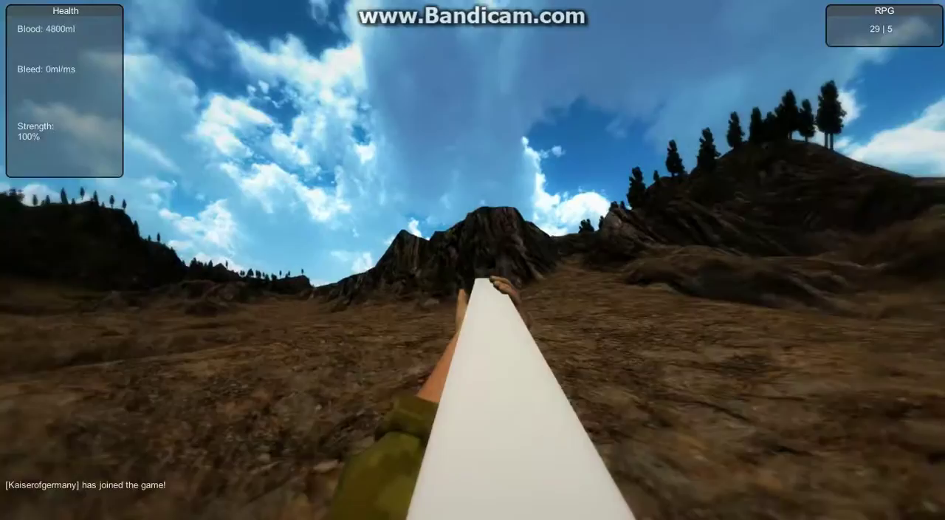
click(472, 260)
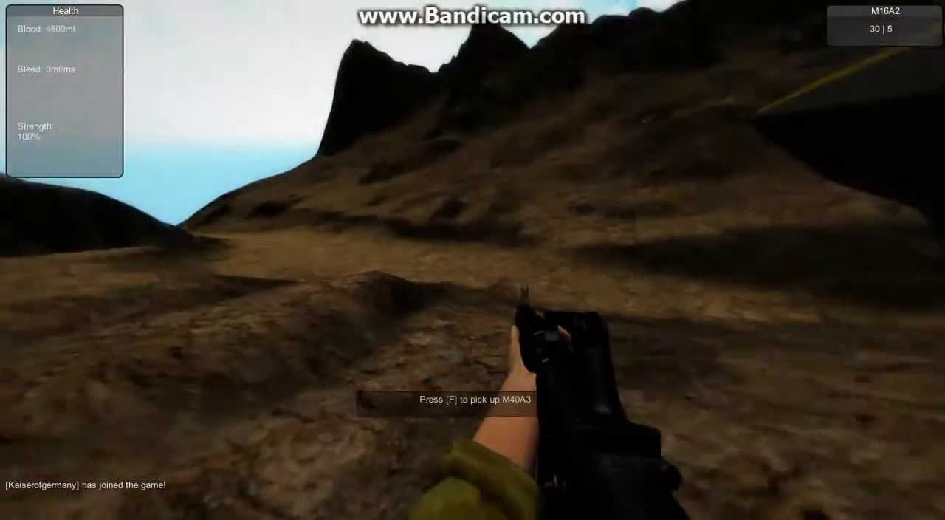
Step: Fire and reload the rifle, then swap to the M40A3 and fire one scoped shot
click(473, 260)
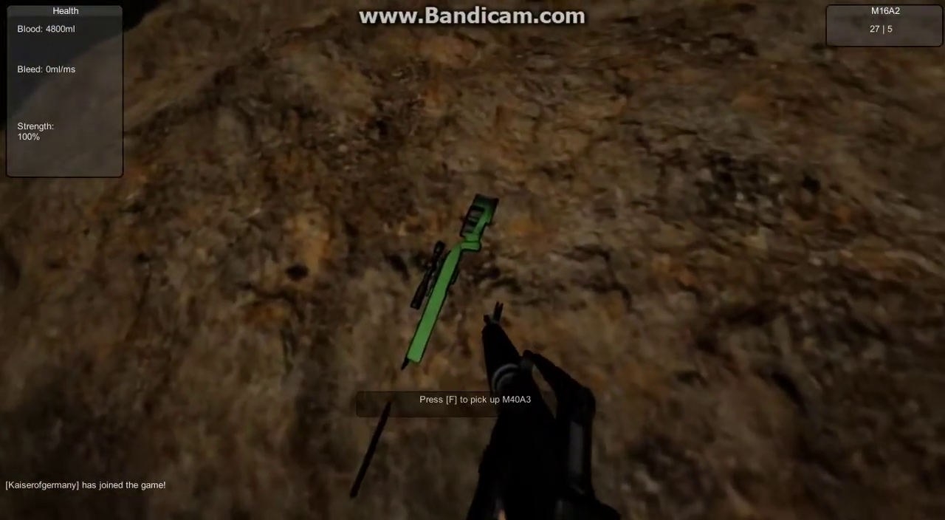
key(r)
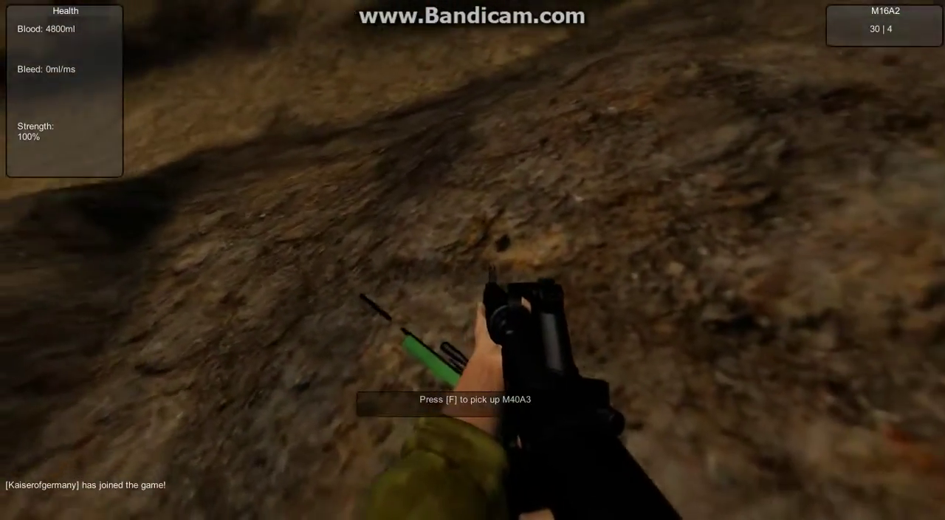
key(f)
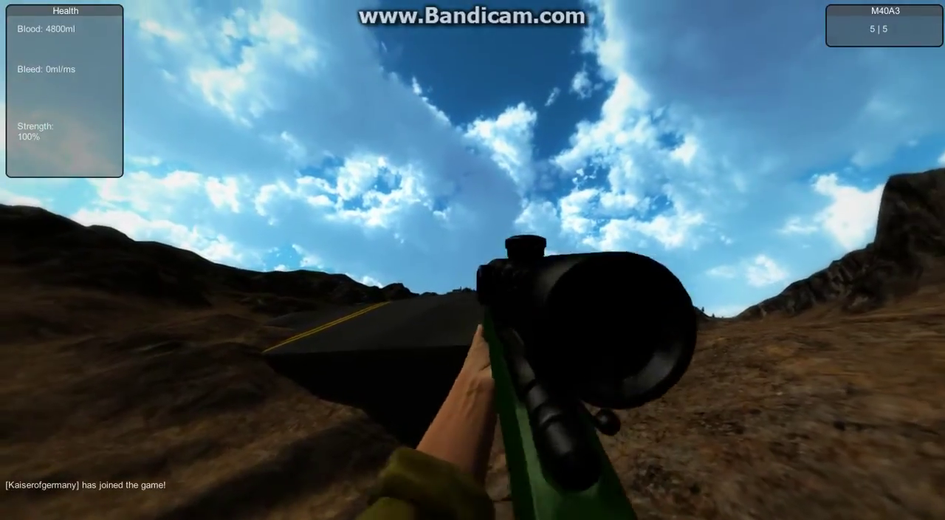
right_click(473, 260)
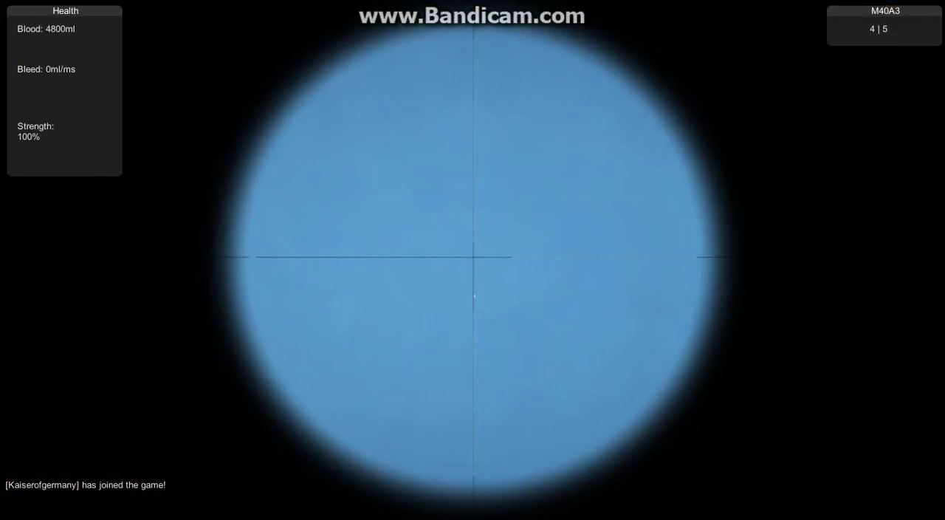
click(472, 259)
right_click(472, 260)
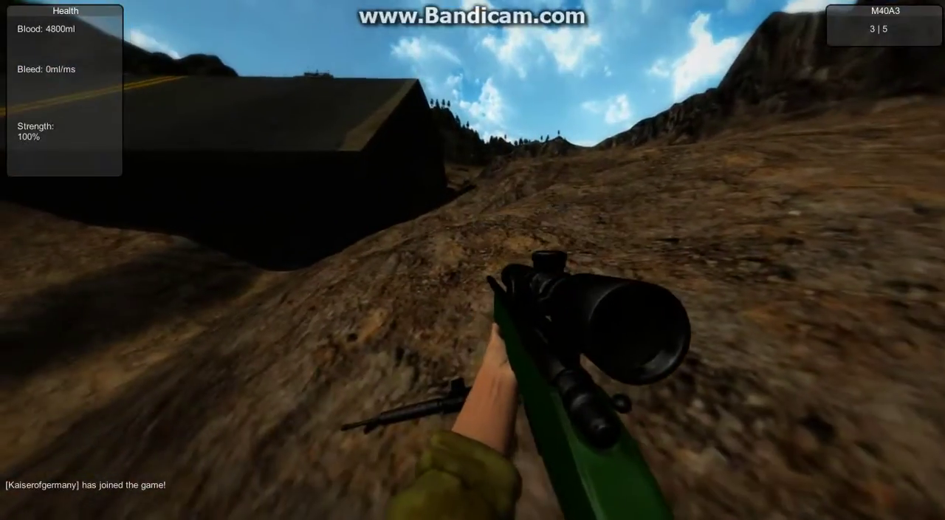
Step: Move the M40A3 to the back slot and pick up the M16A2
key(f)
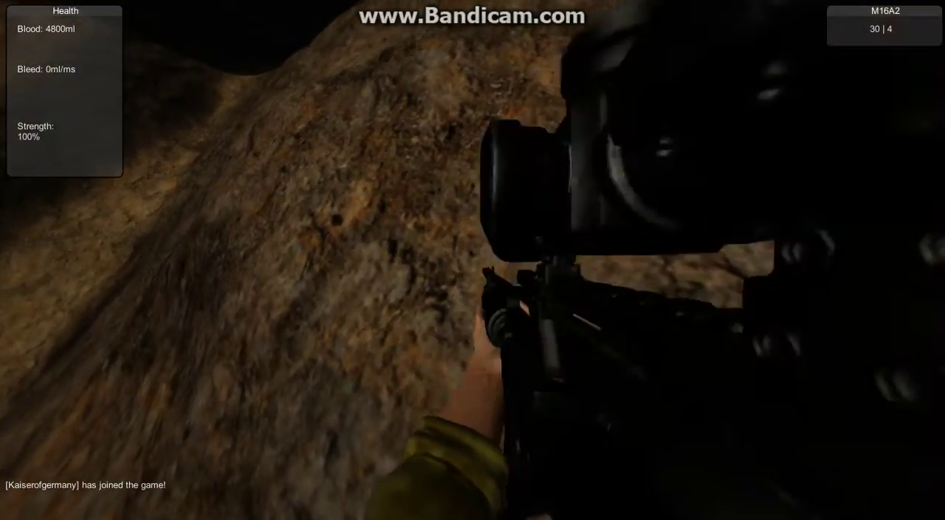
key(1)
key(Tab)
click(204, 41)
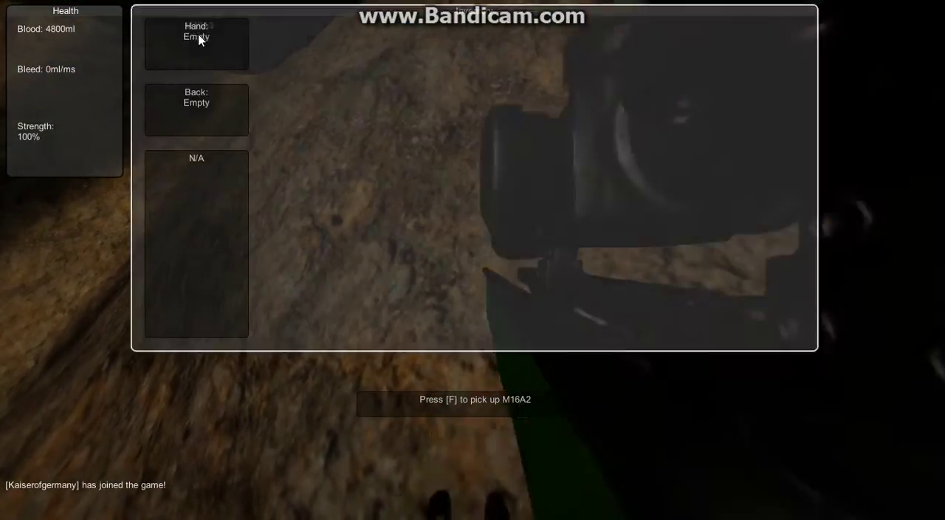
click(202, 107)
key(Tab)
key(f)
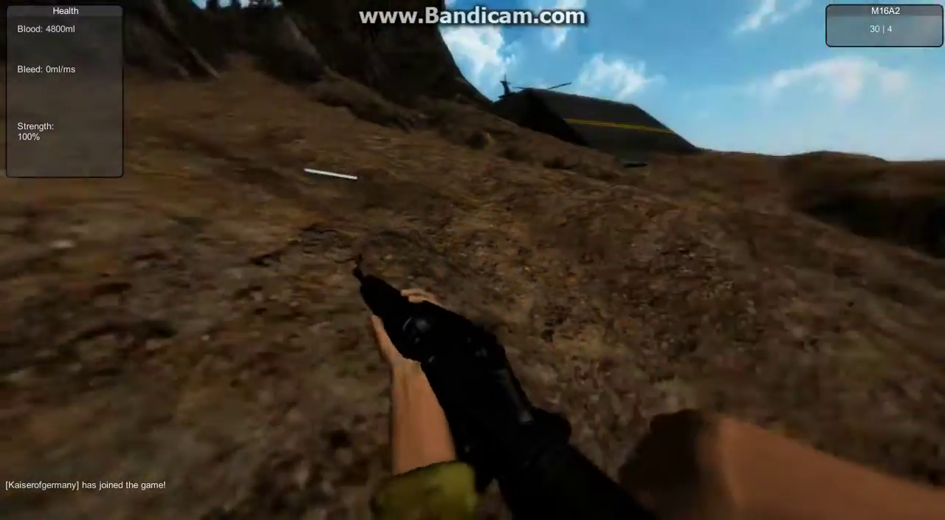
Step: Walk across the hillside and up the road ramp to the UH60's side door
key(w)
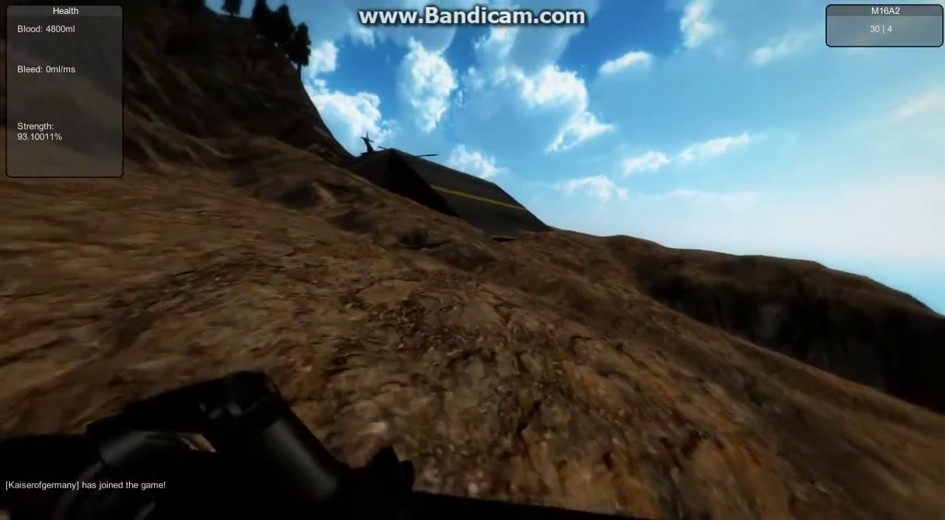
key(w)
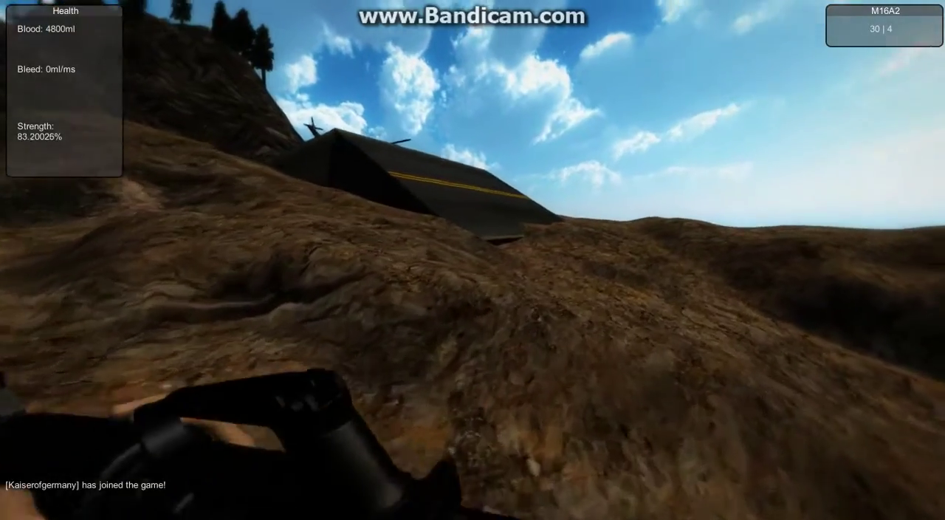
key(w)
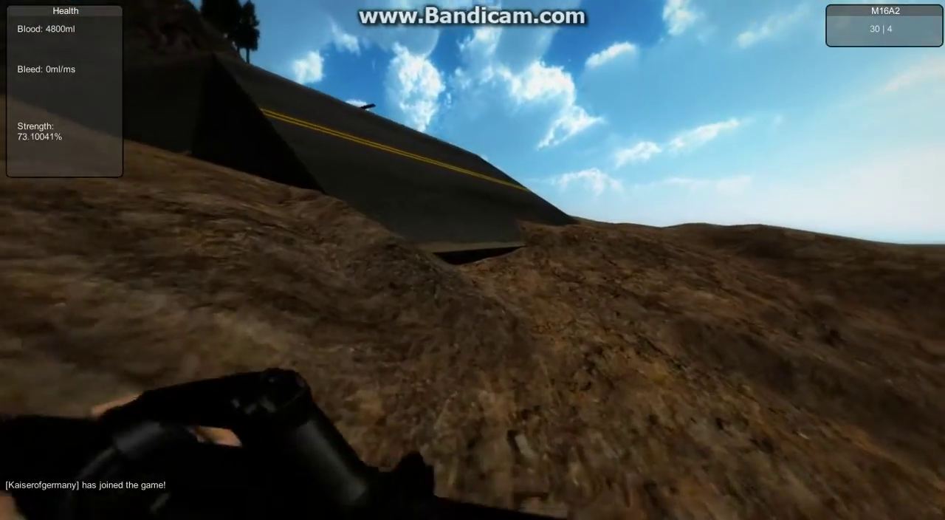
key(w)
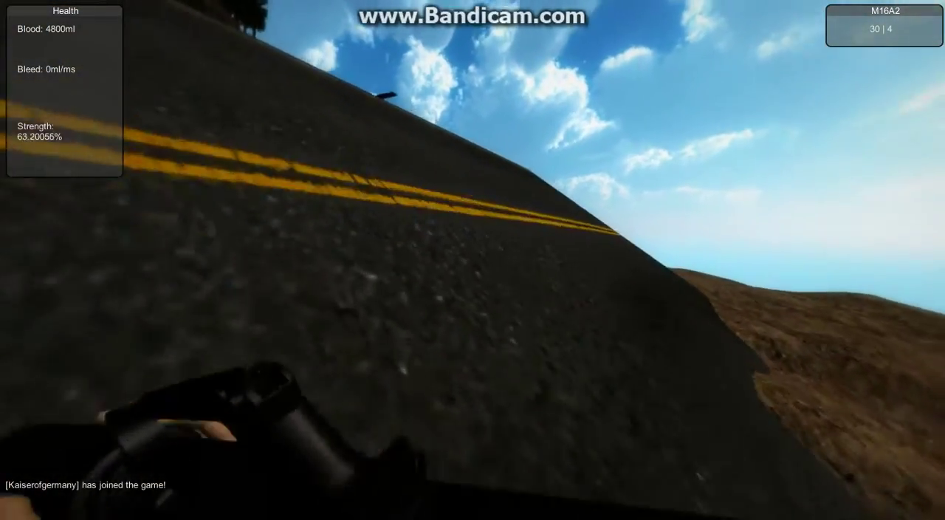
key(w)
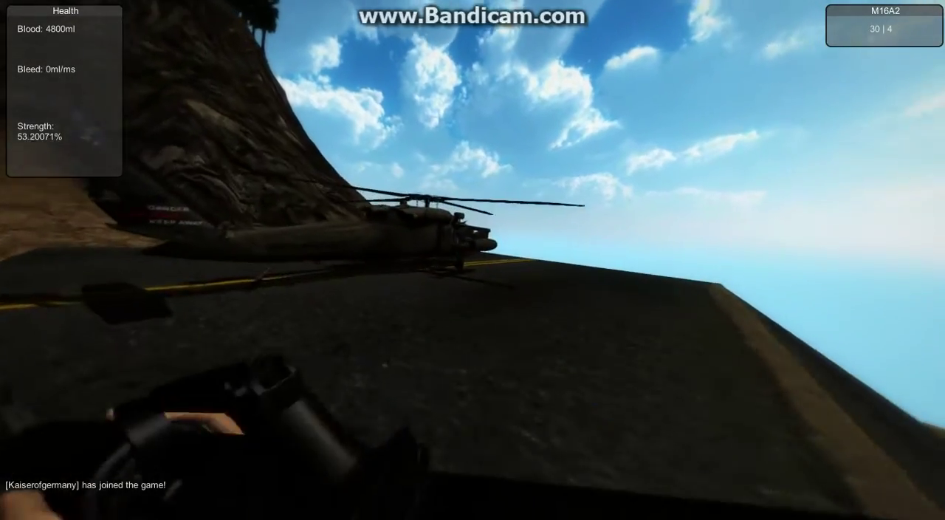
key(w)
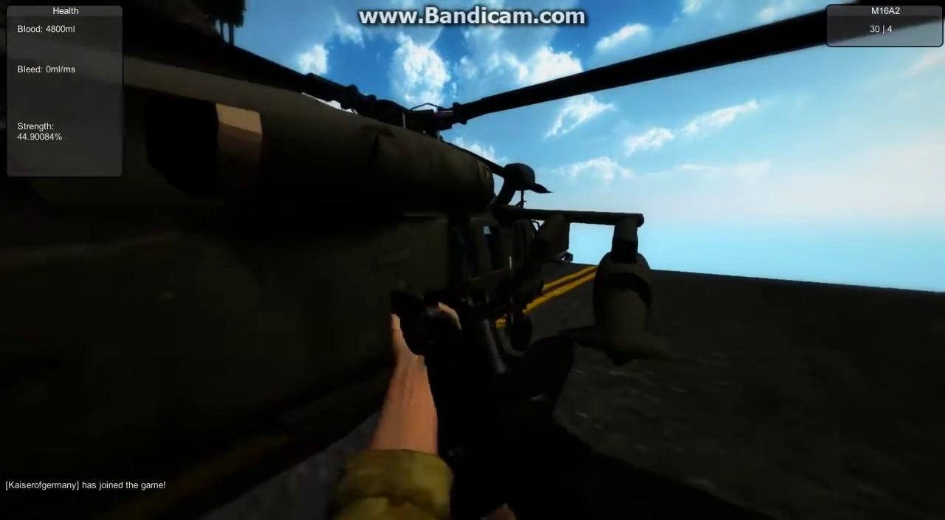
key(f)
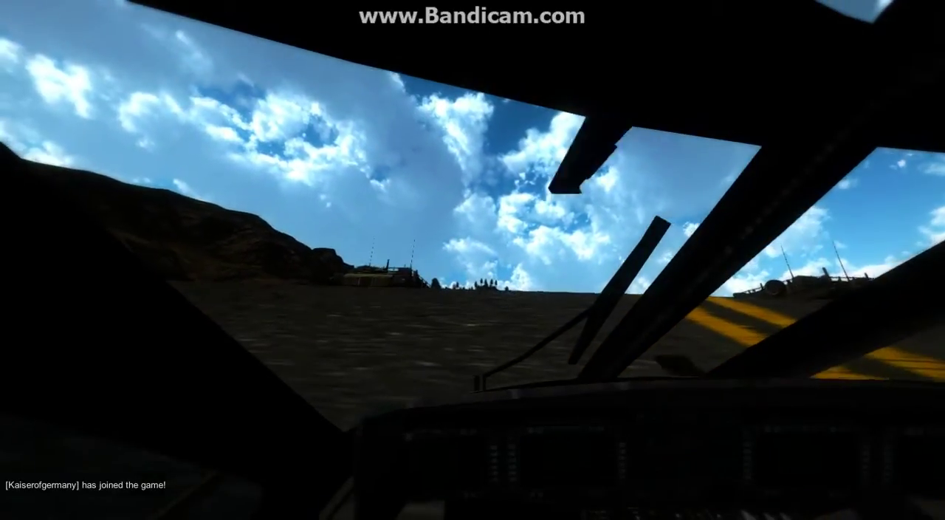
Step: Exit the UH60, enter the tank, then leave it and re-enter its gunner position
key(f)
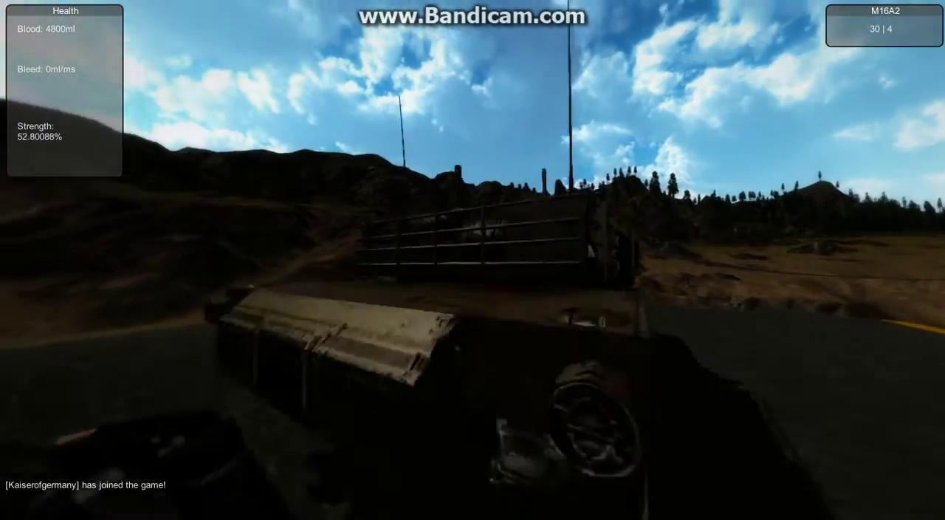
key(f)
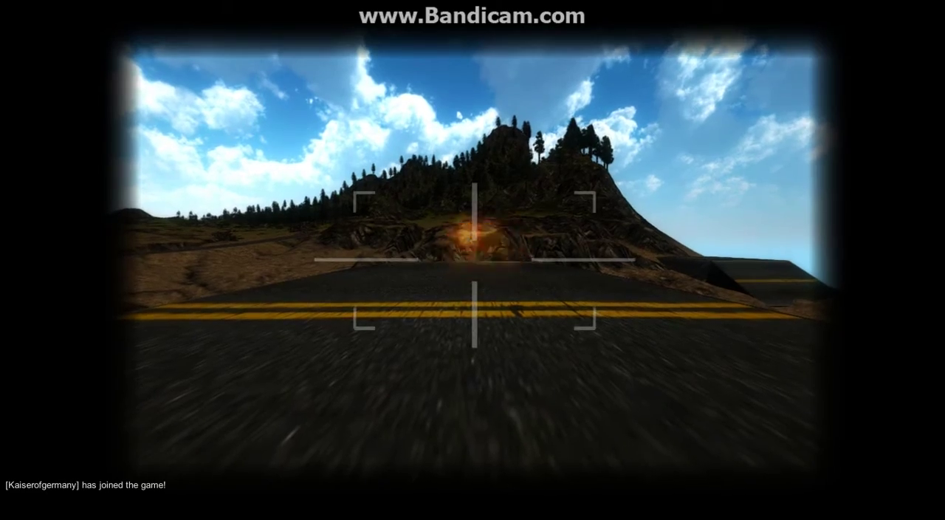
key(f)
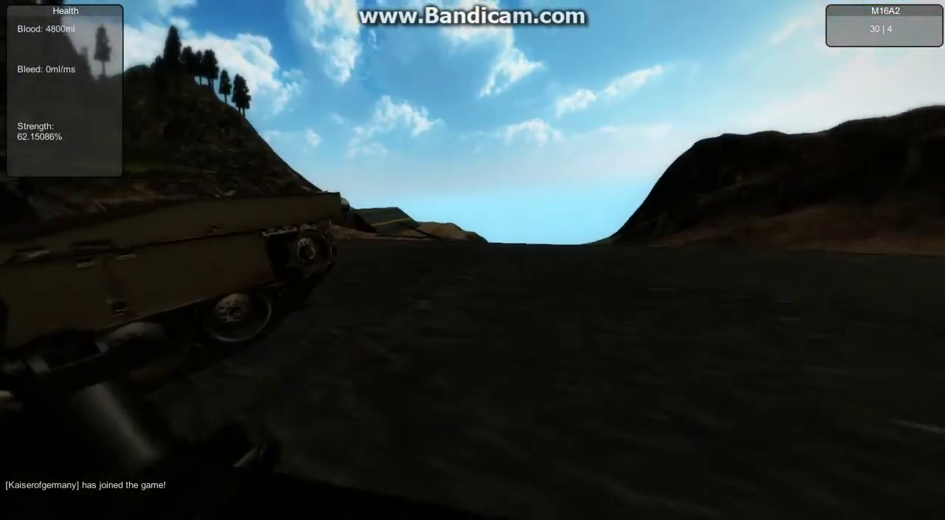
key(w)
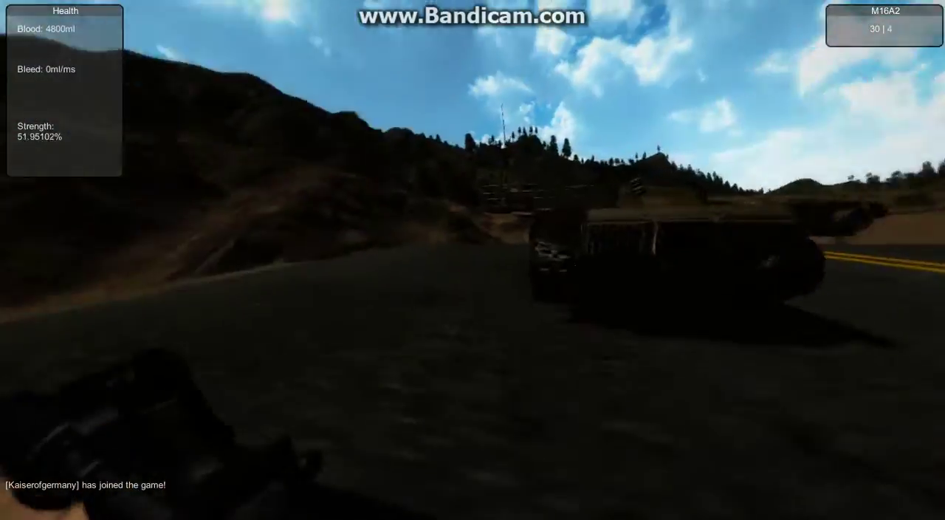
key(w)
key(f)
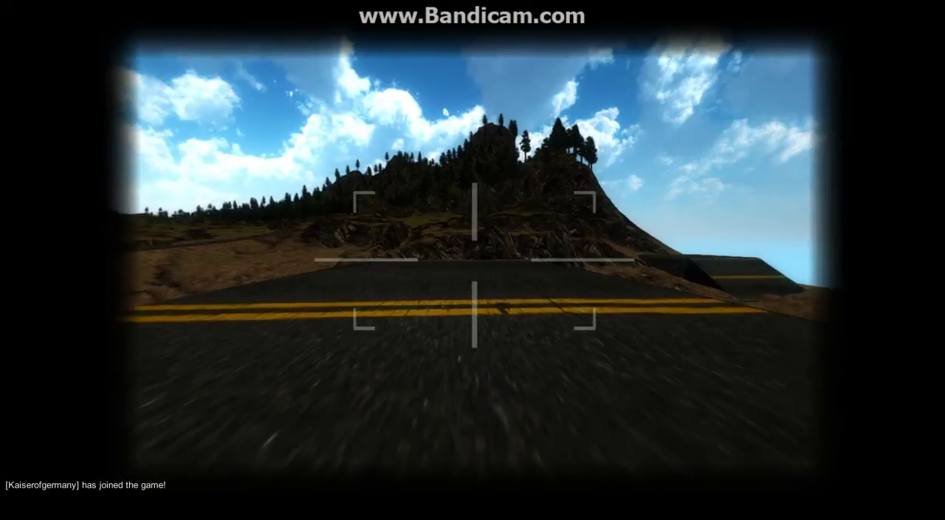
Step: Leave the tank and run down the road past it to the UH60's side
key(f)
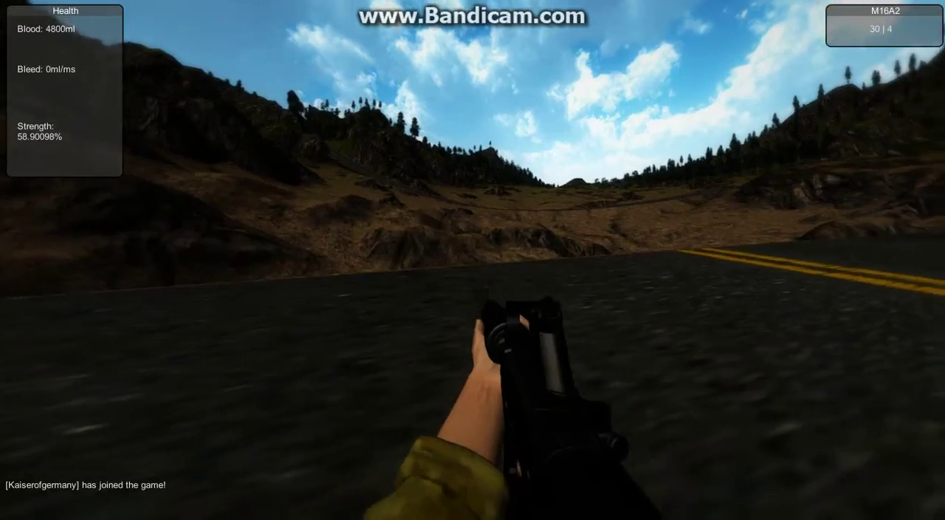
key(w)
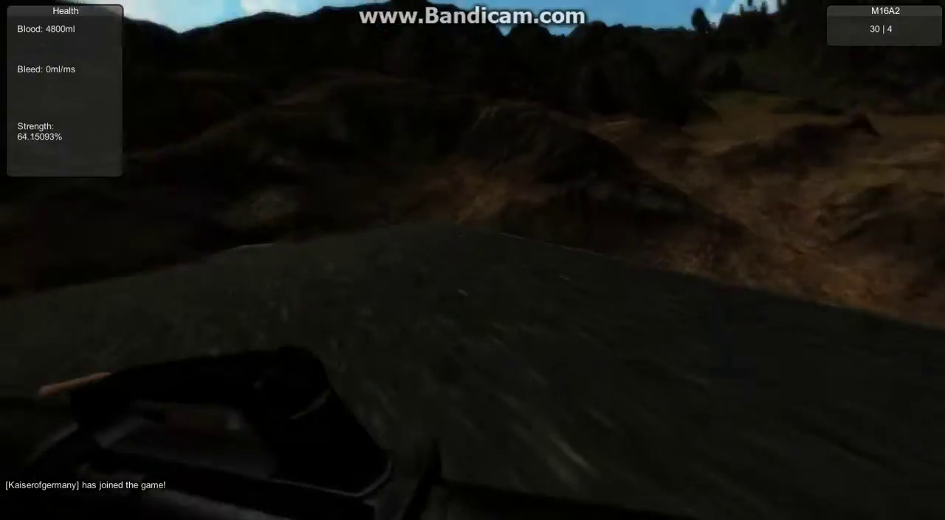
key(w)
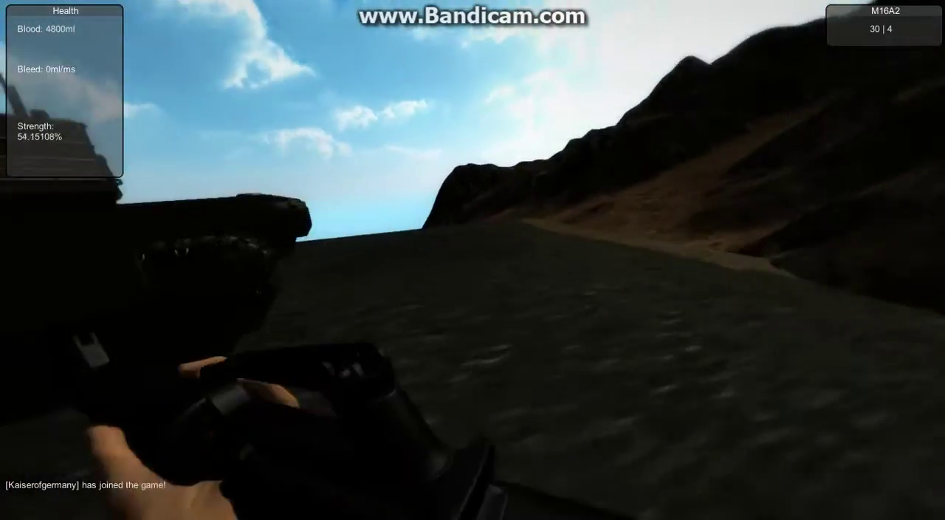
key(w)
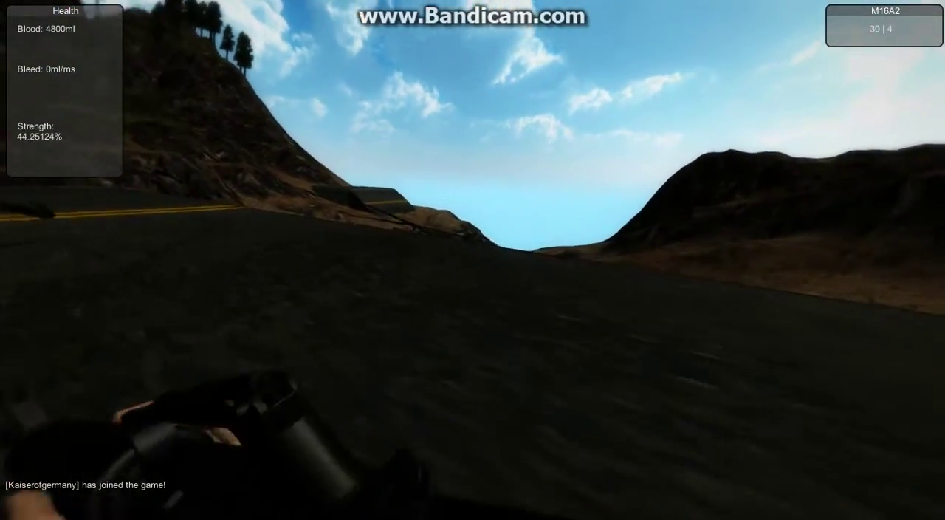
key(w)
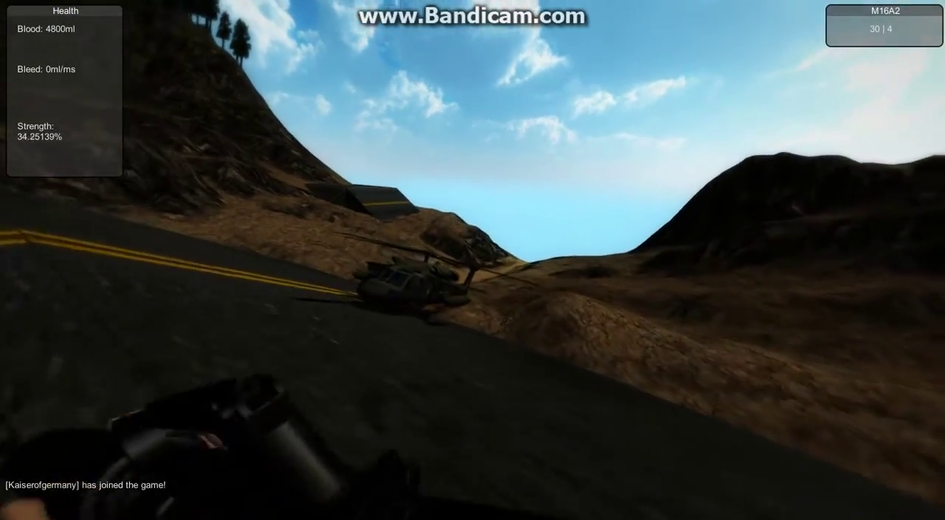
key(w)
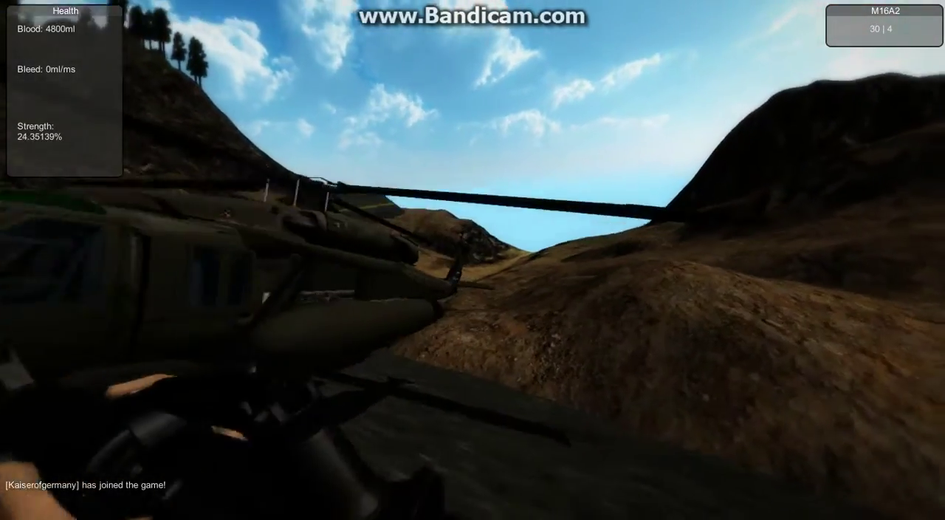
key(w)
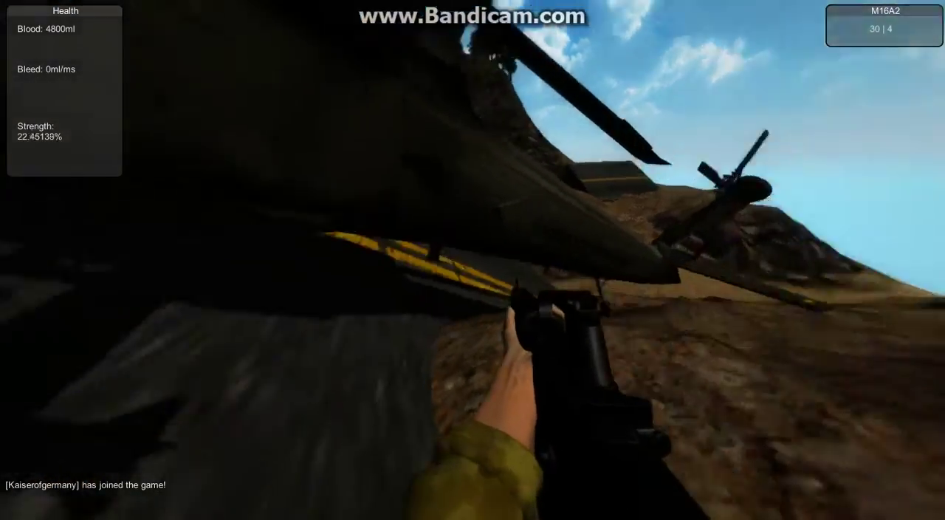
Step: Board the UH60, nose it down and bank over the winding road, then level out
key(f)
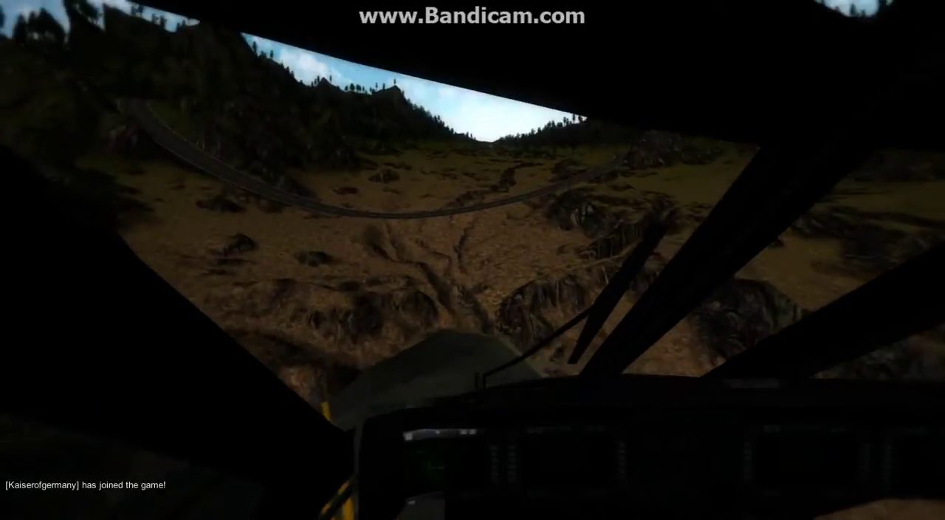
key(w)
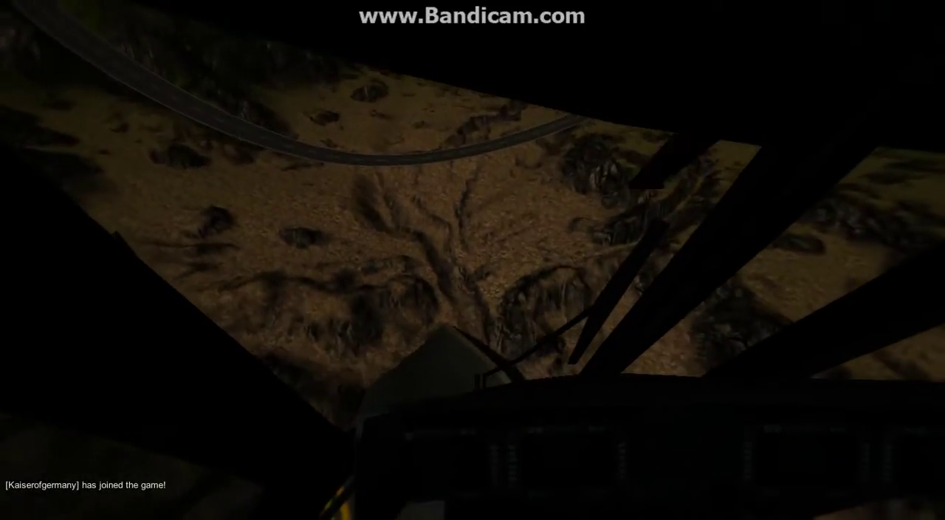
key(w)
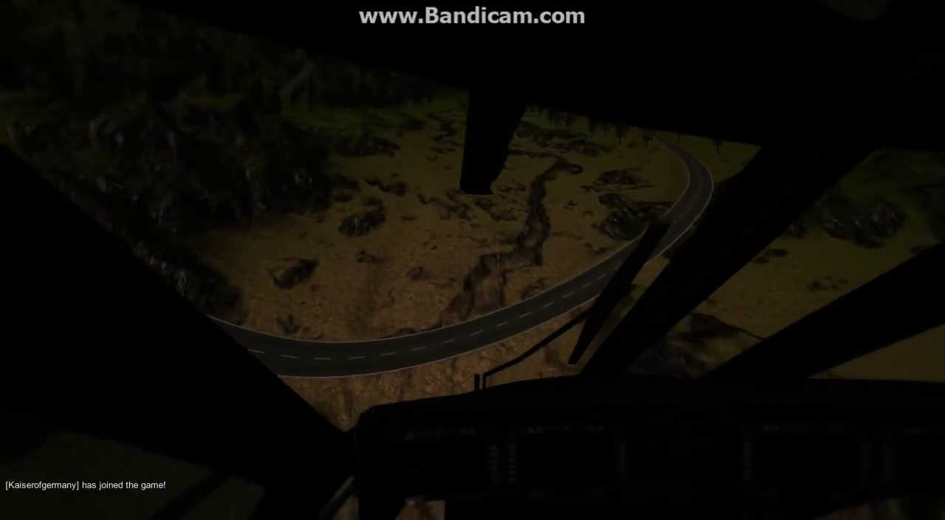
key(a)
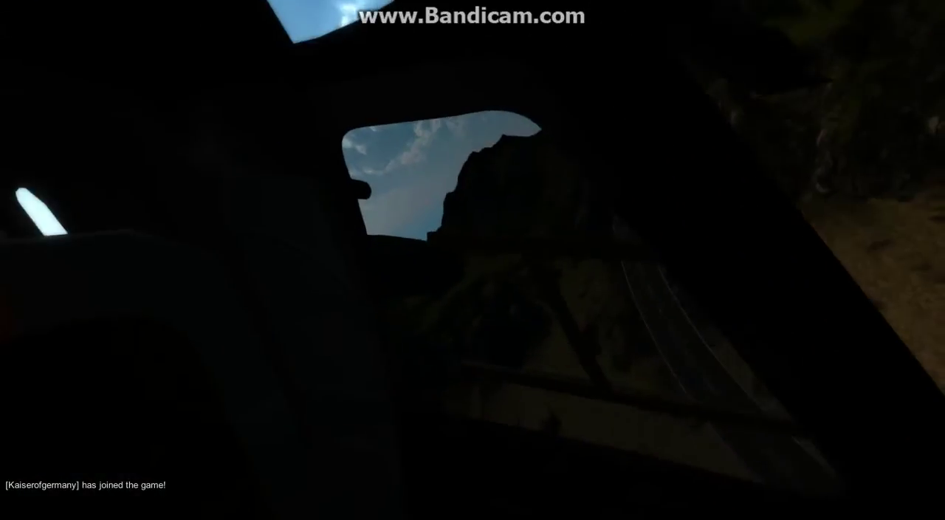
key(d)
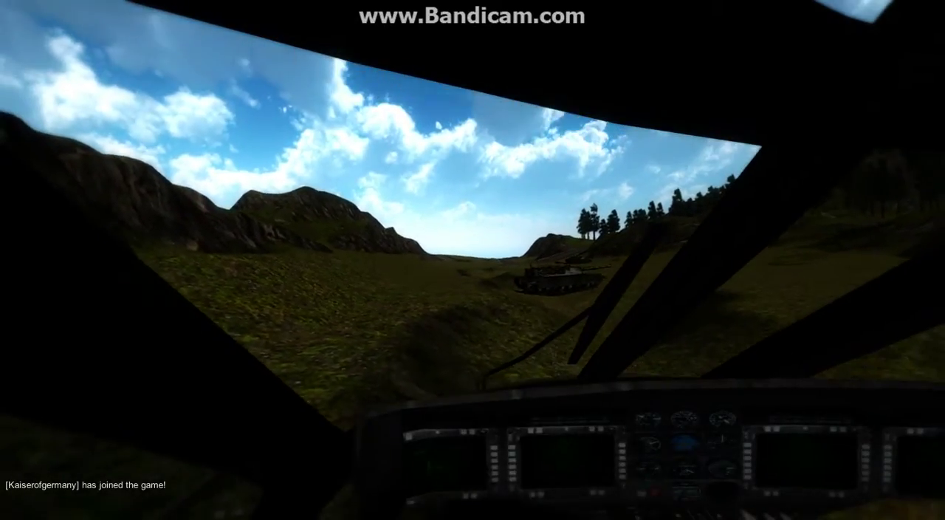
Step: Exit the helicopter and run along the cliff base and up the grassy hillside
key(f)
key(w)
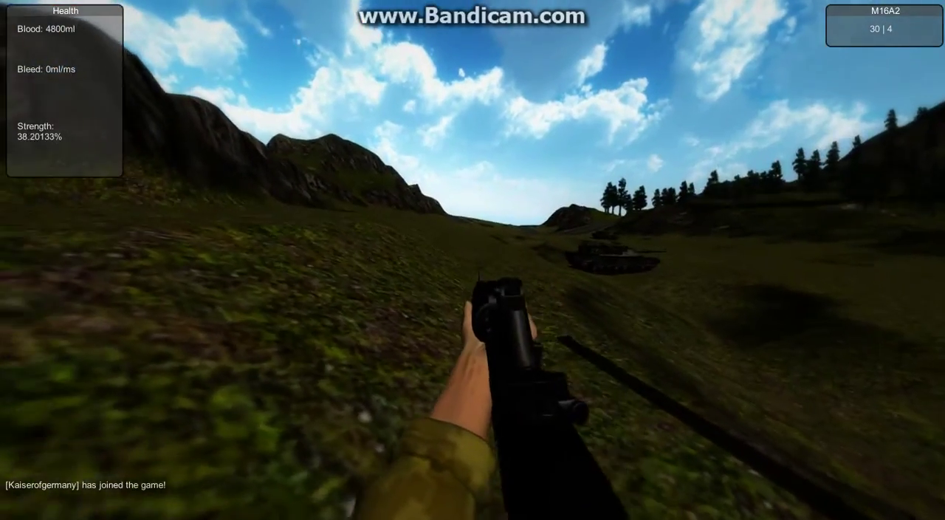
key(w)
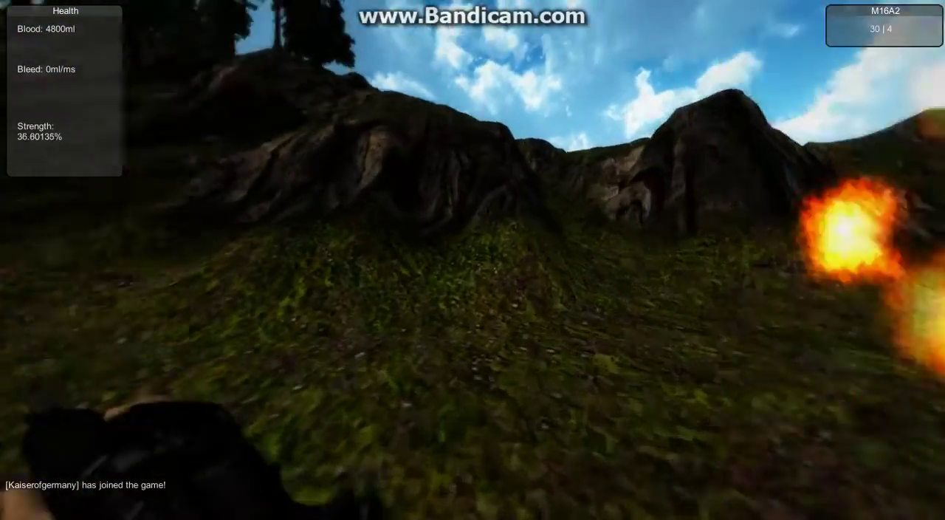
key(w)
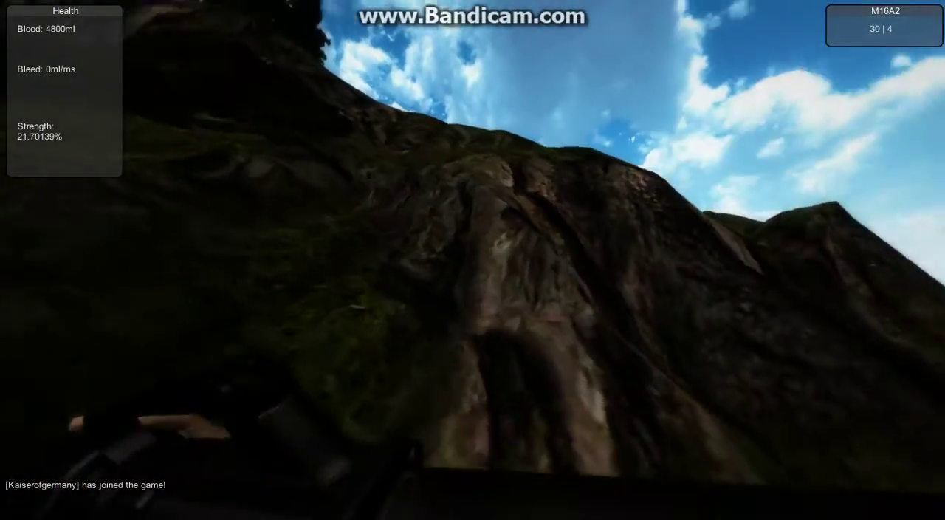
key(w)
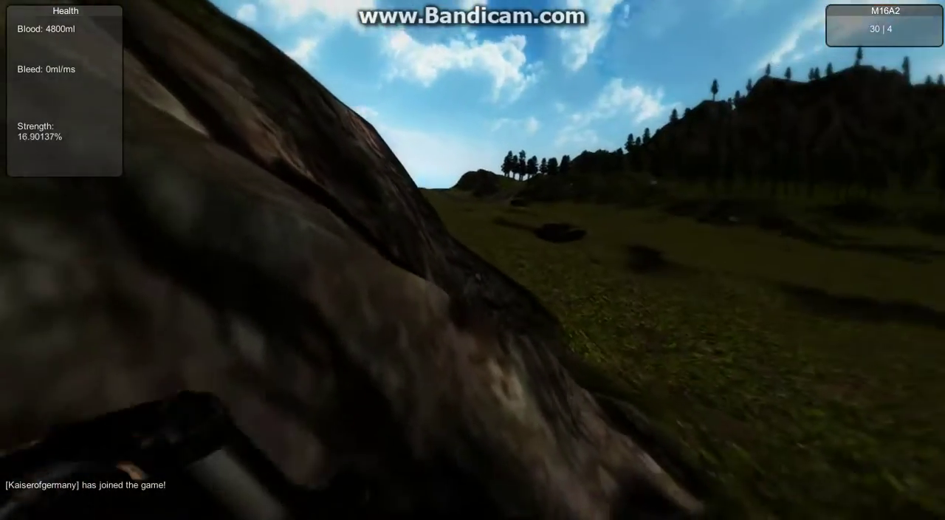
key(w)
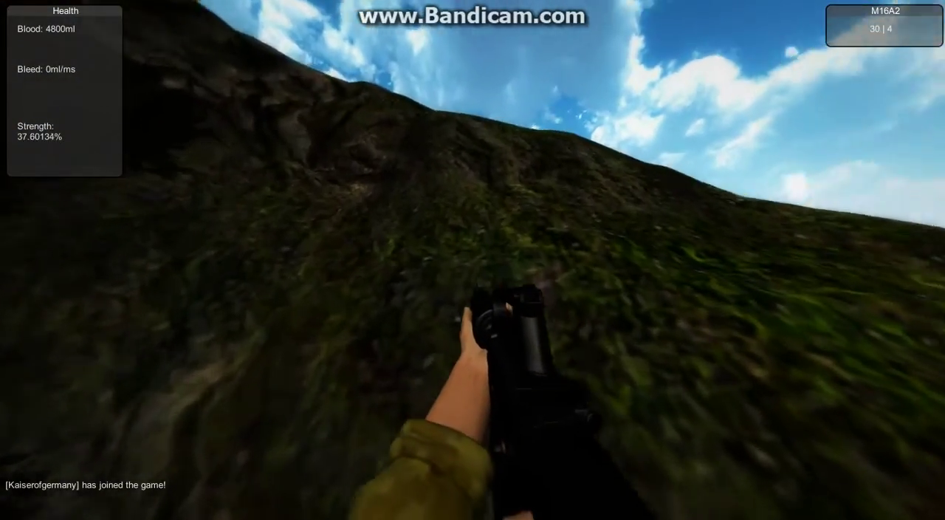
key(w)
key(w)
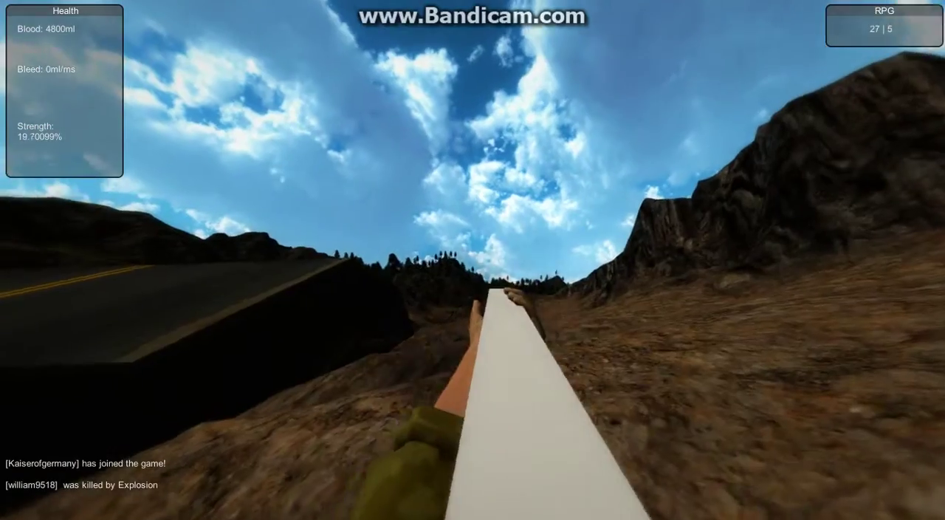
Step: Fire two RPG rockets down the valley, then enter the Abrams and exit its sight view
click(472, 260)
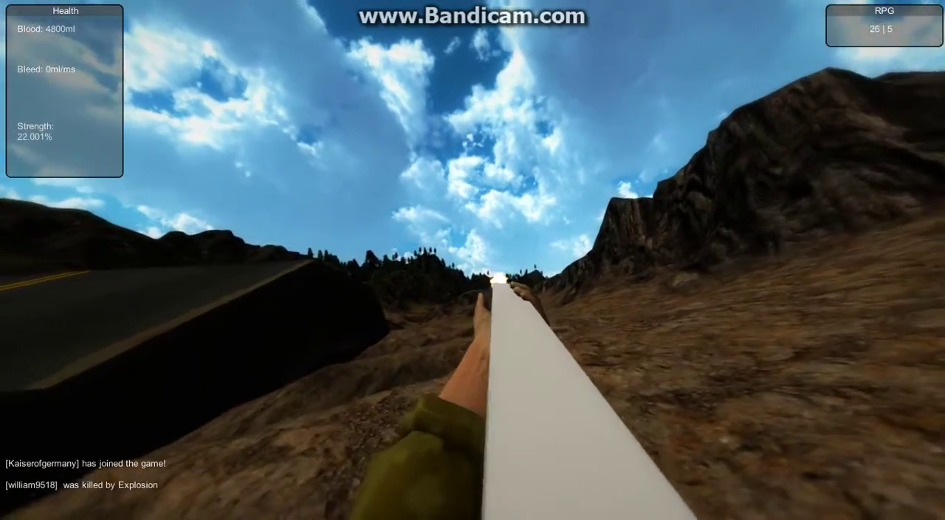
click(473, 259)
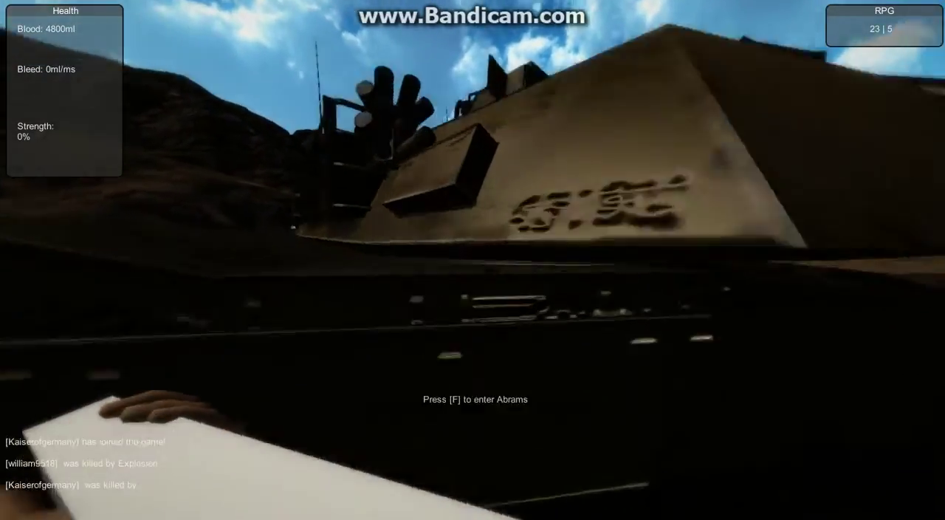
key(f)
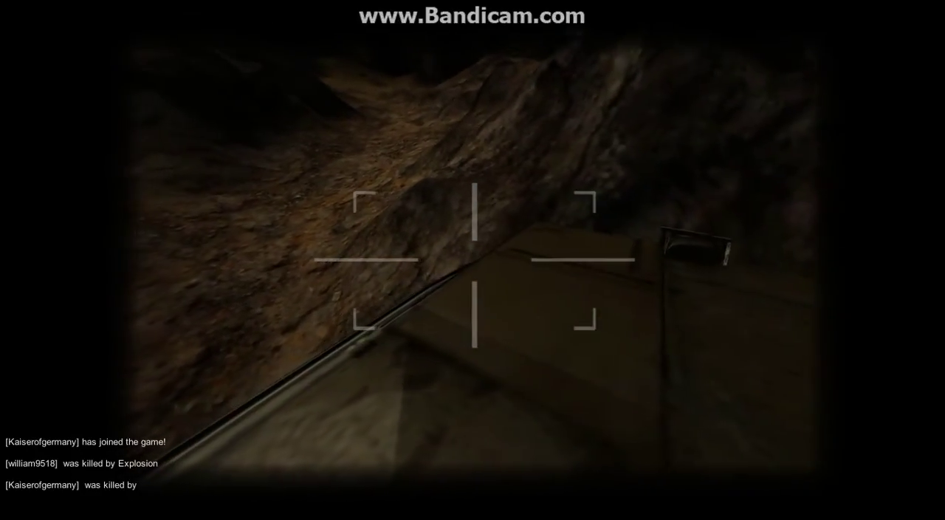
right_click(472, 260)
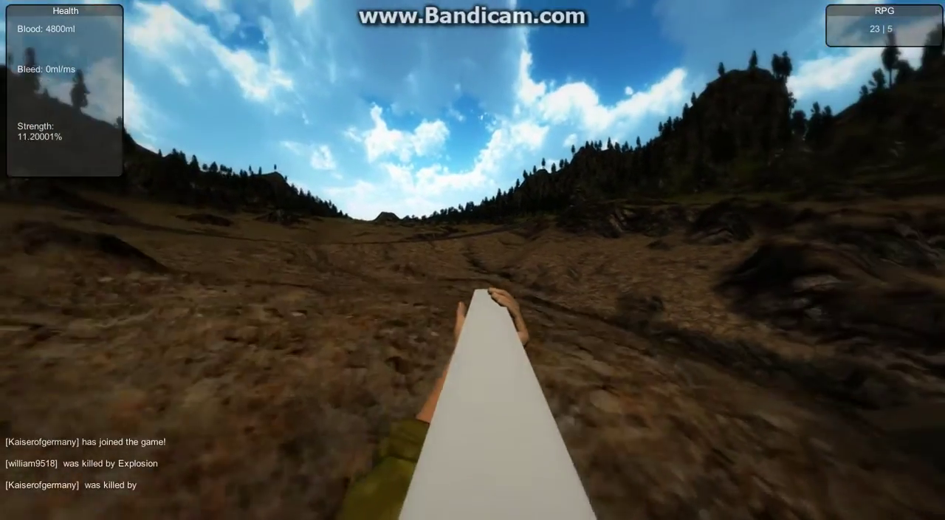
Step: Check the scoreboard, then fire seven rockets at the distant target
key(Tab)
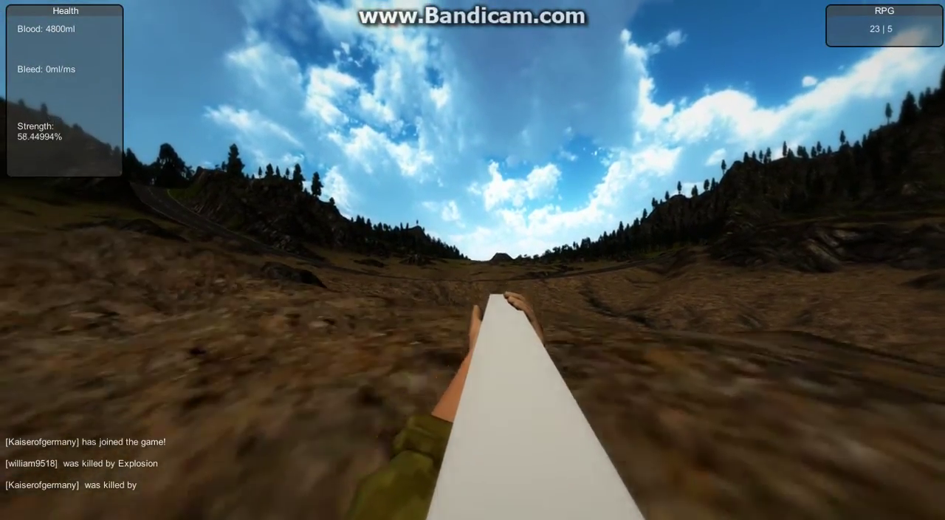
click(472, 260)
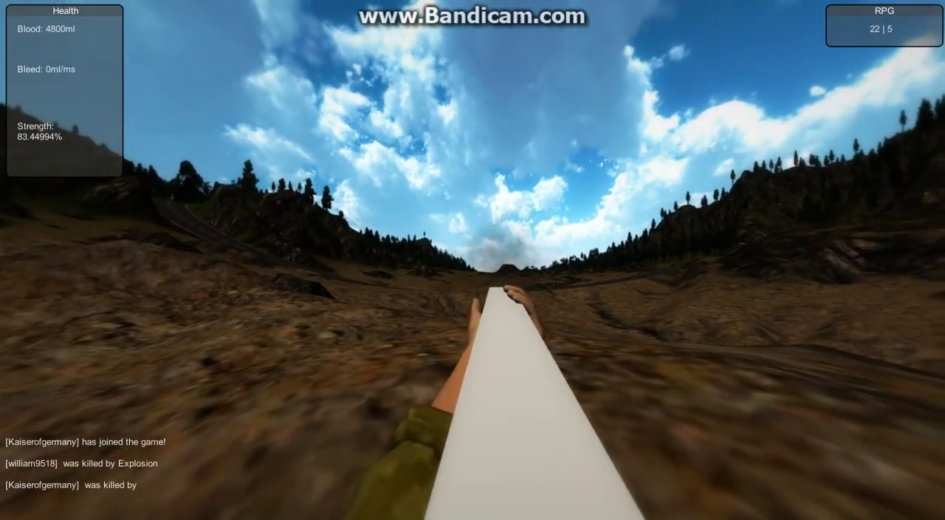
click(472, 259)
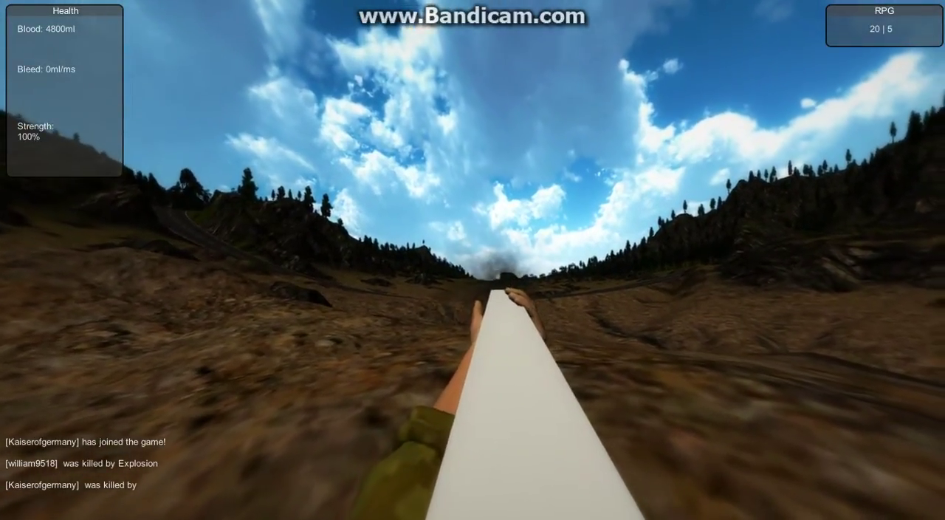
click(473, 260)
click(473, 260)
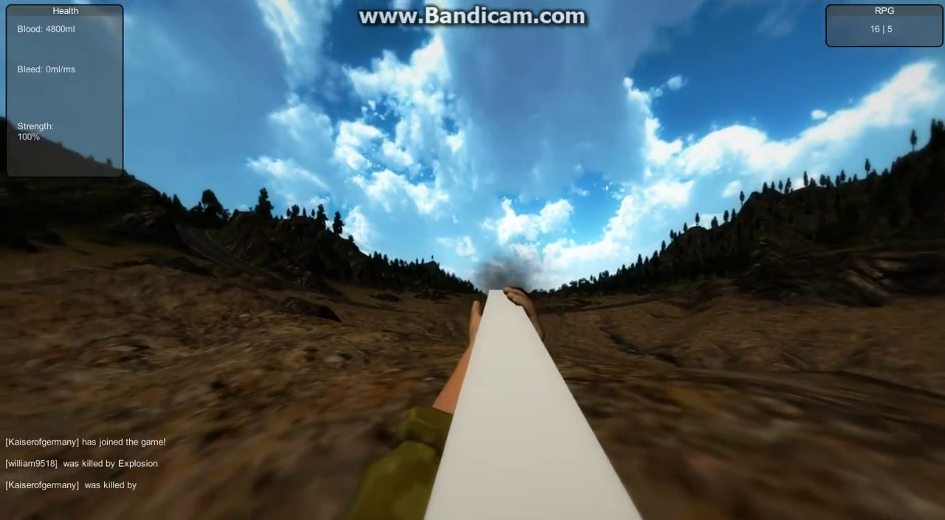
click(472, 260)
click(472, 259)
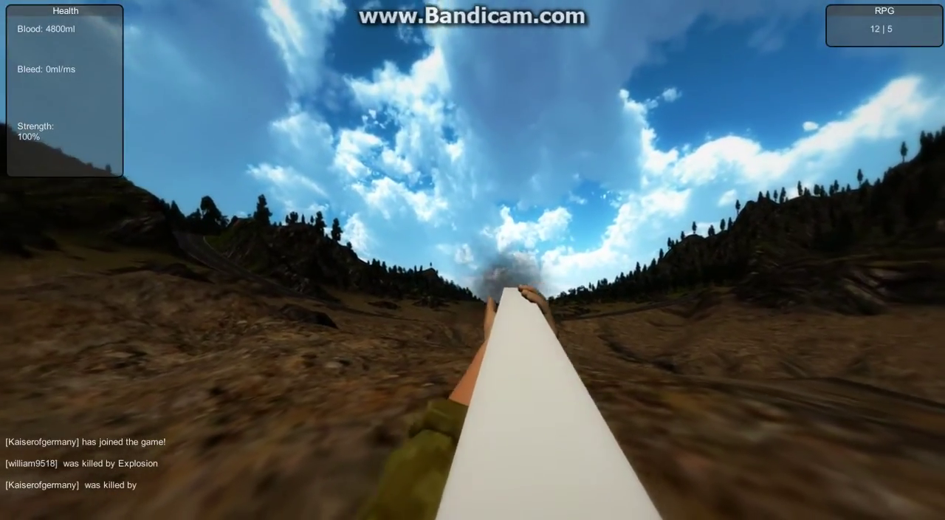
click(473, 260)
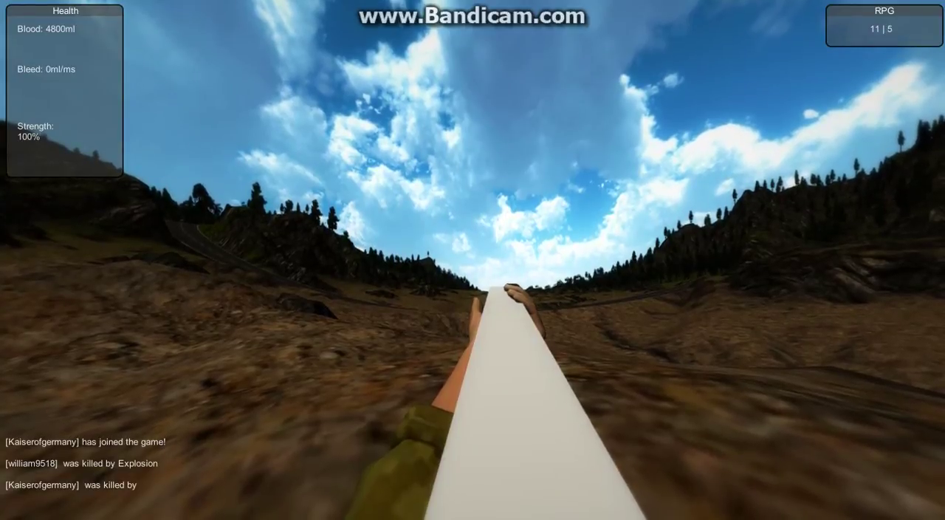
Step: Fire the remaining rockets until the RPG is empty, then reload it
click(473, 260)
click(472, 259)
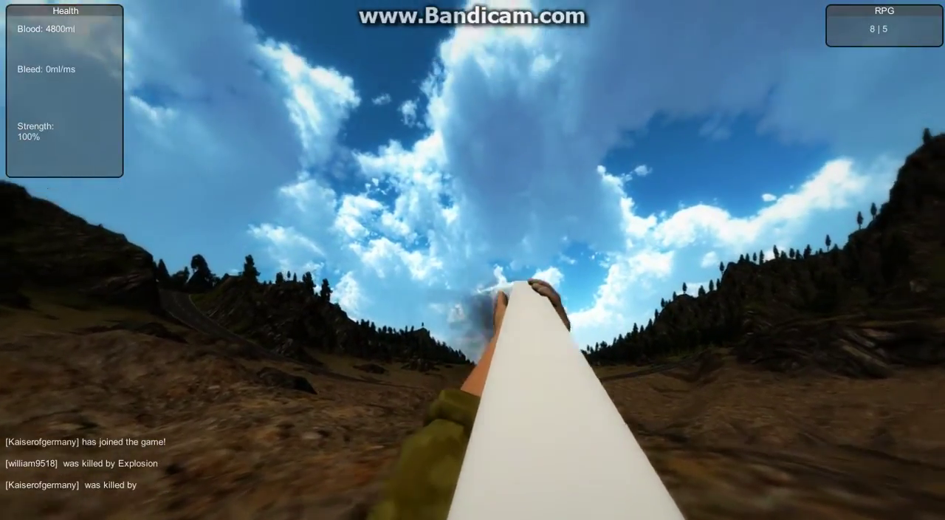
click(472, 260)
click(473, 260)
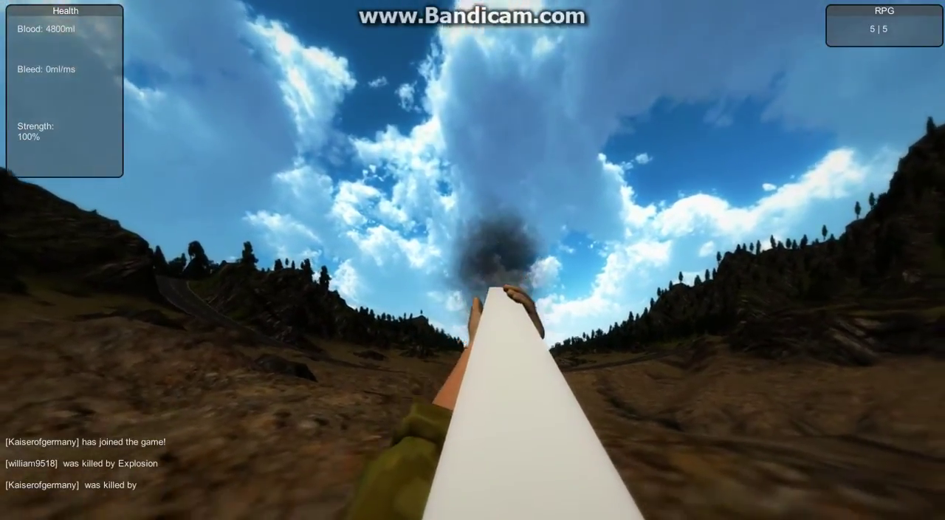
click(472, 260)
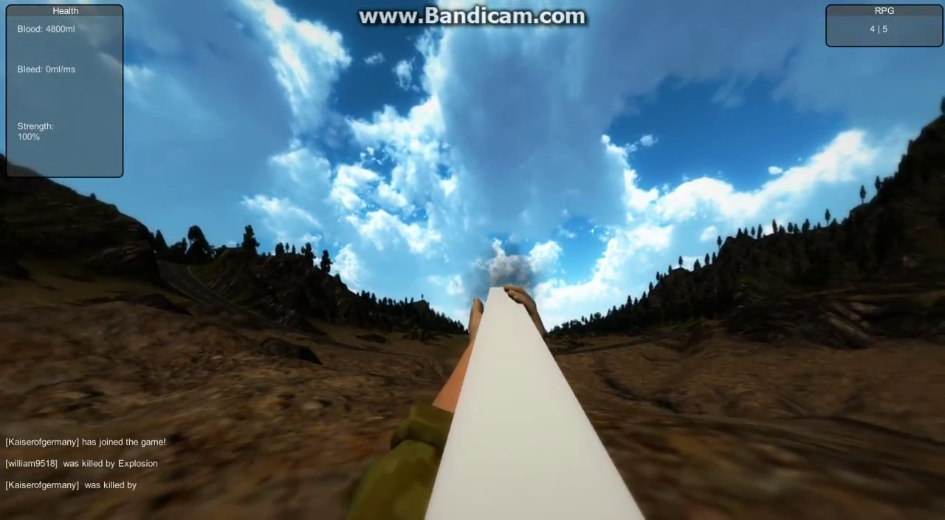
click(473, 260)
click(472, 260)
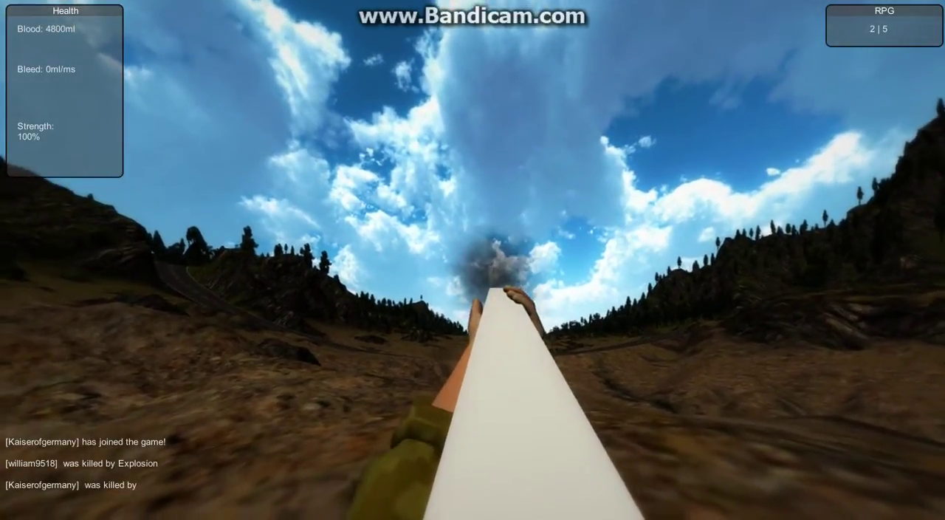
click(472, 260)
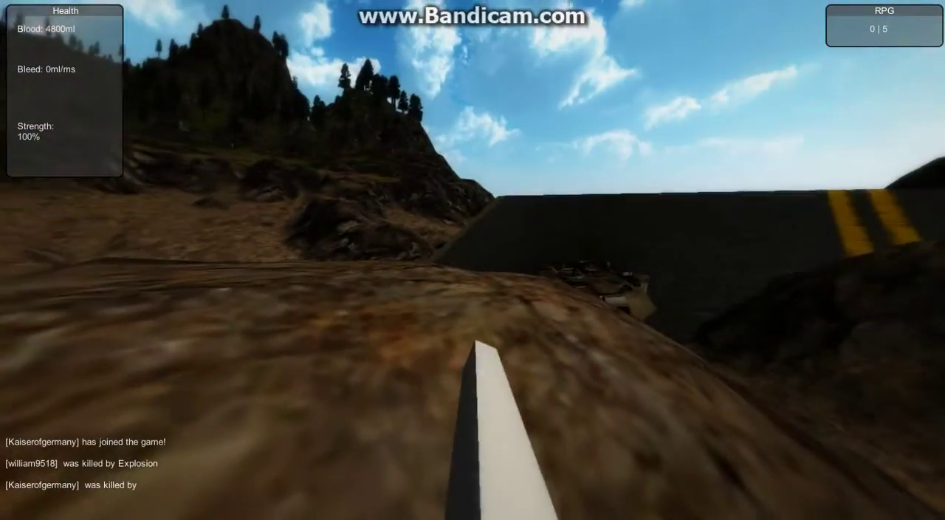
key(r)
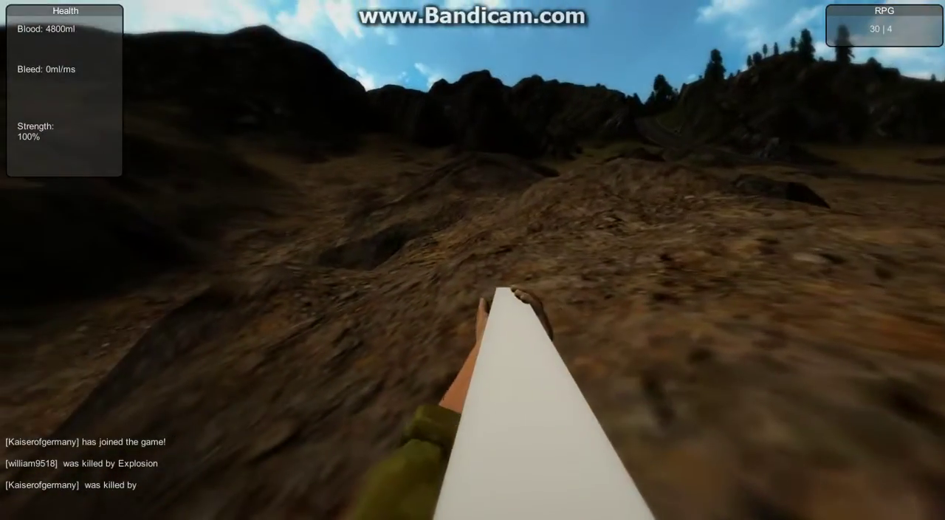